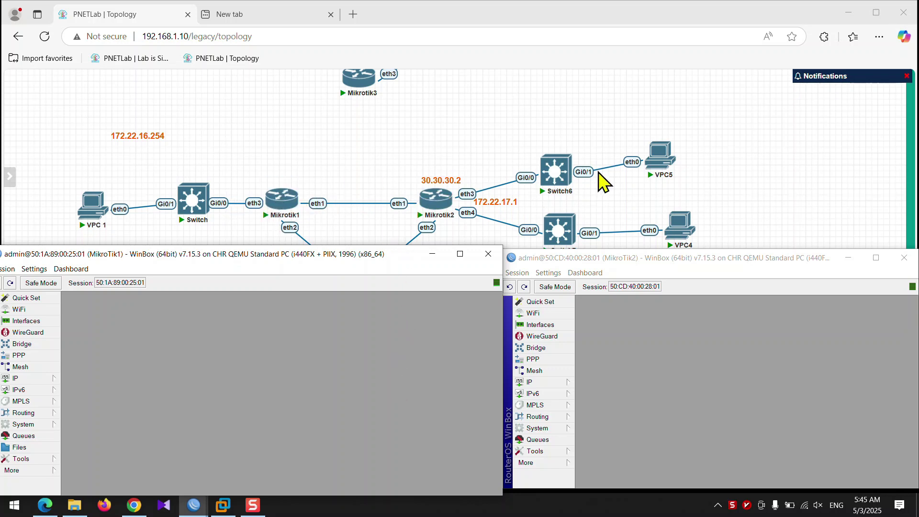
Step: Move the 172.22.16.254 label in the PNETLab topology to just above VPC 1
{"action": "left_click", "coordinate": [82, 216]}
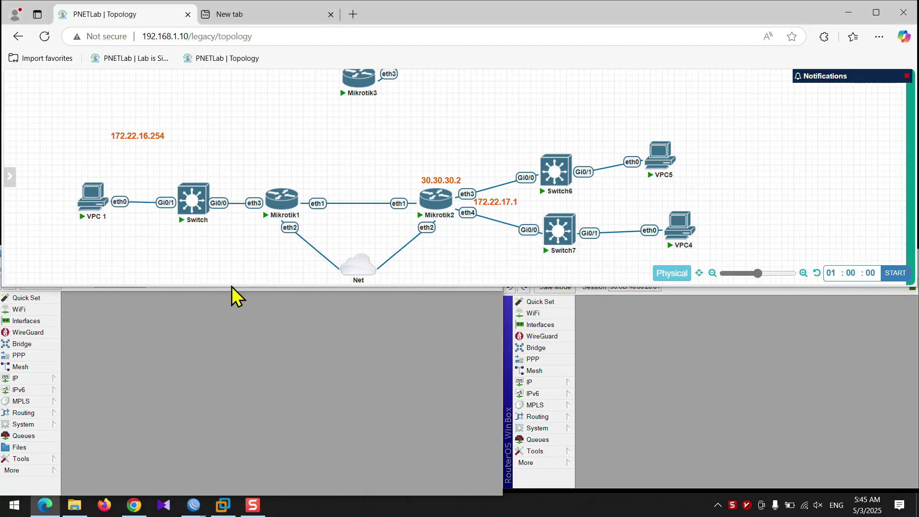
{"action": "left_click_drag", "start_coordinate": [139, 140], "coordinate": [120, 164]}
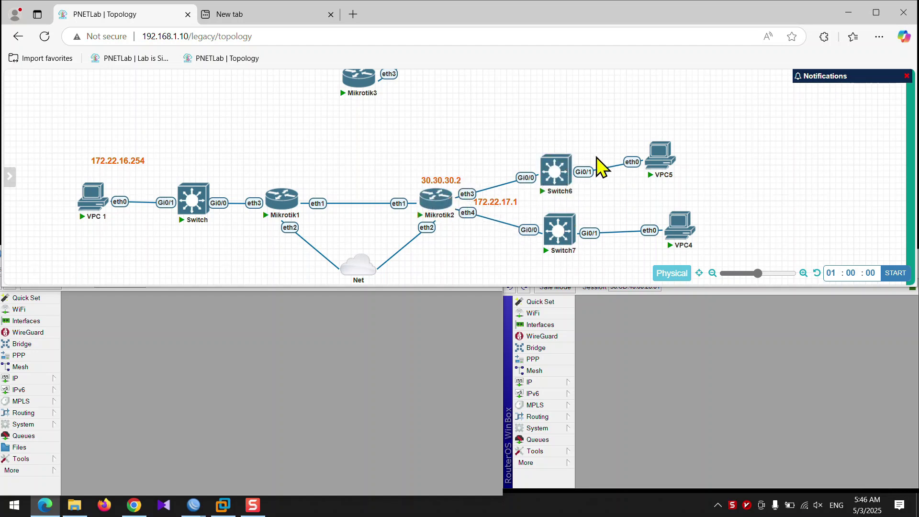
{"action": "left_click", "coordinate": [371, 455]}
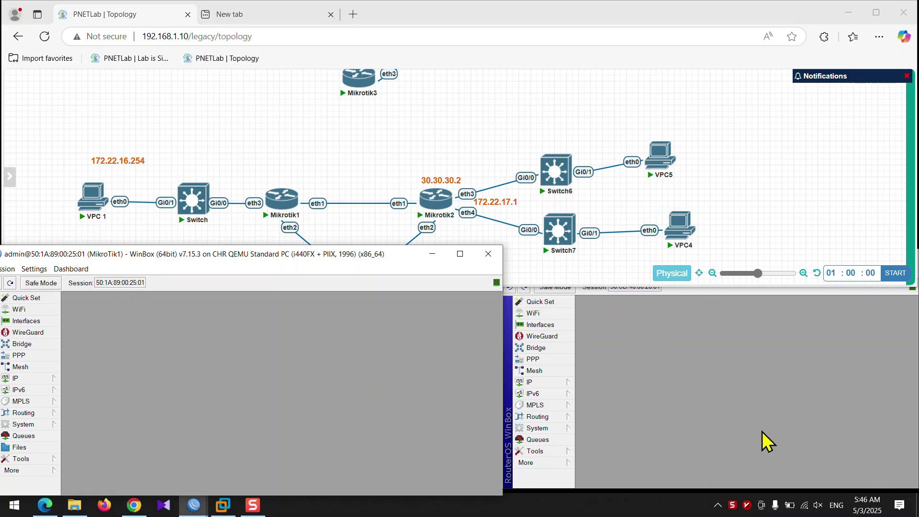
{"action": "left_click", "coordinate": [763, 432]}
Step: Open VPC5's console in SuperPuTTY from the topology and request an address with "ip dhcp"
{"action": "left_click", "coordinate": [703, 178]}
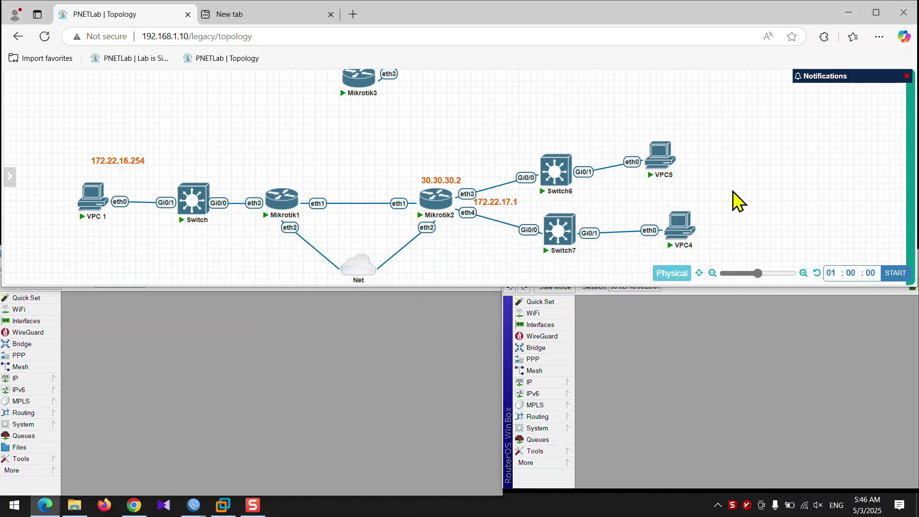
{"action": "left_click", "coordinate": [660, 153]}
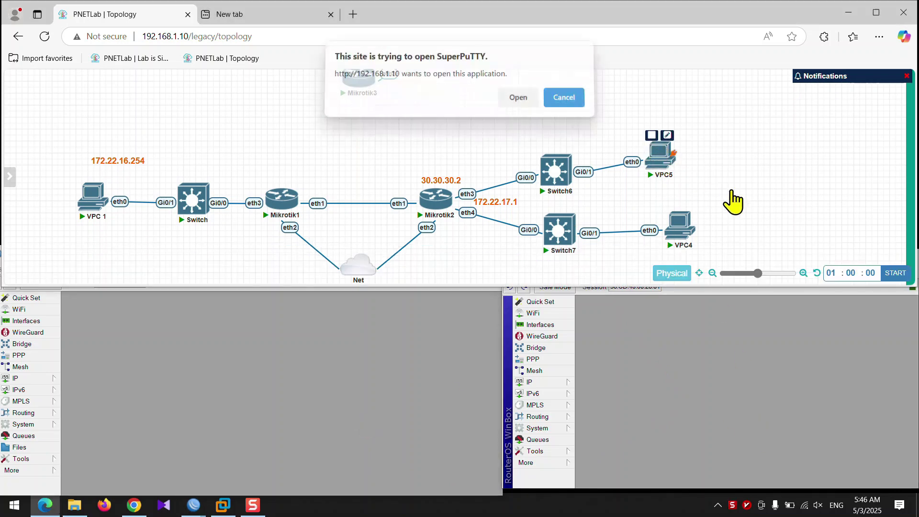
{"action": "left_click", "coordinate": [525, 103]}
{"action": "type", "text": "ip hdci"}
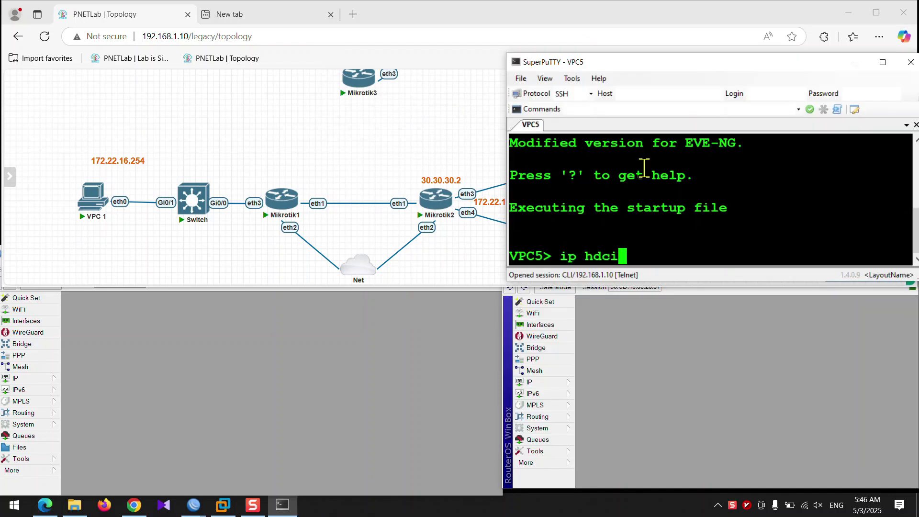
{"action": "type", "text": "cp"}
{"action": "key", "text": "Return"}
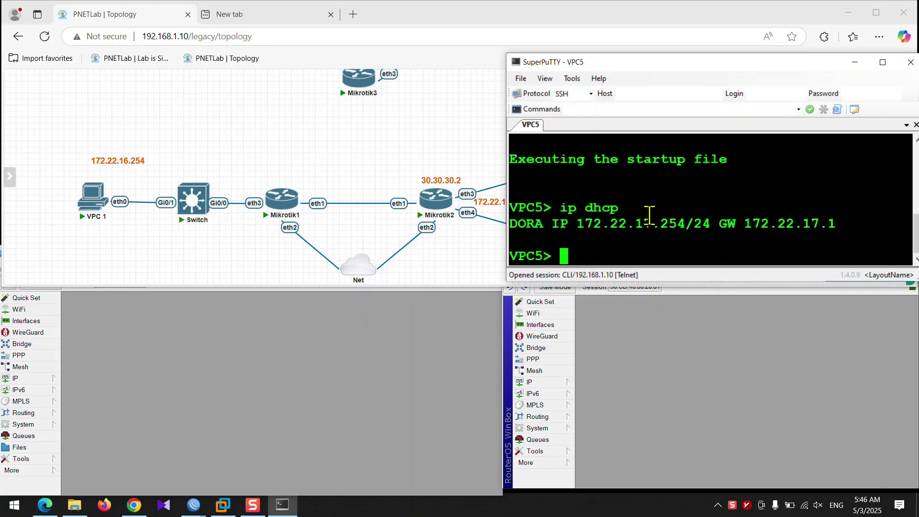
Step: Open VPC 1's console in SuperPuTTY from the topology and obtain its address with "ip dhcp"
{"action": "left_click", "coordinate": [92, 206]}
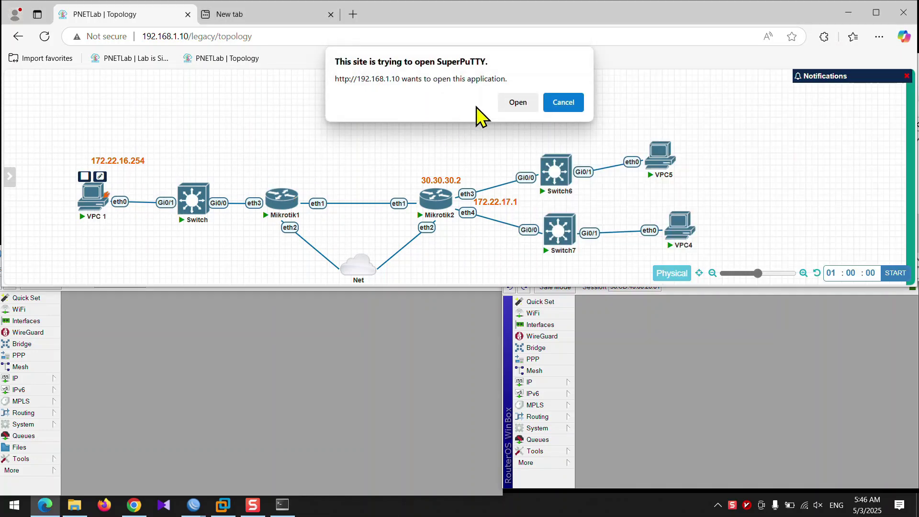
{"action": "left_click", "coordinate": [520, 103]}
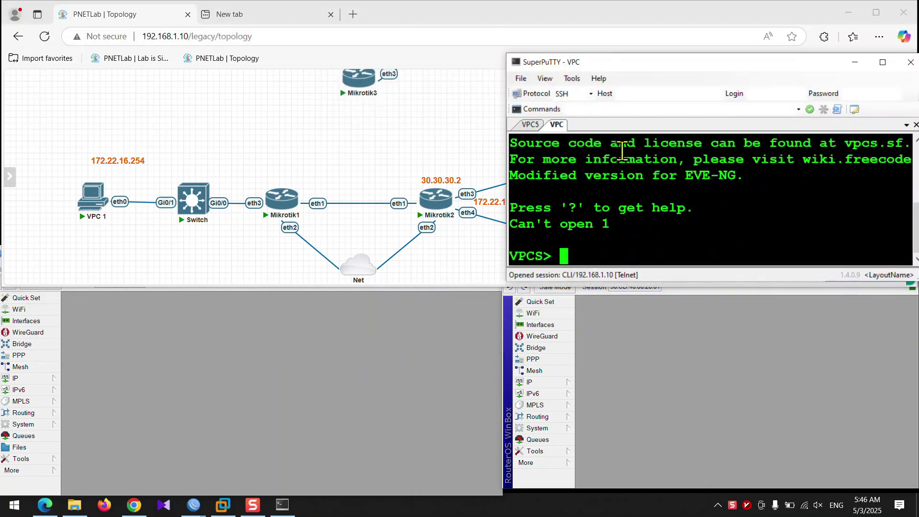
{"action": "type", "text": "ip dhcp"}
{"action": "key", "text": "Return"}
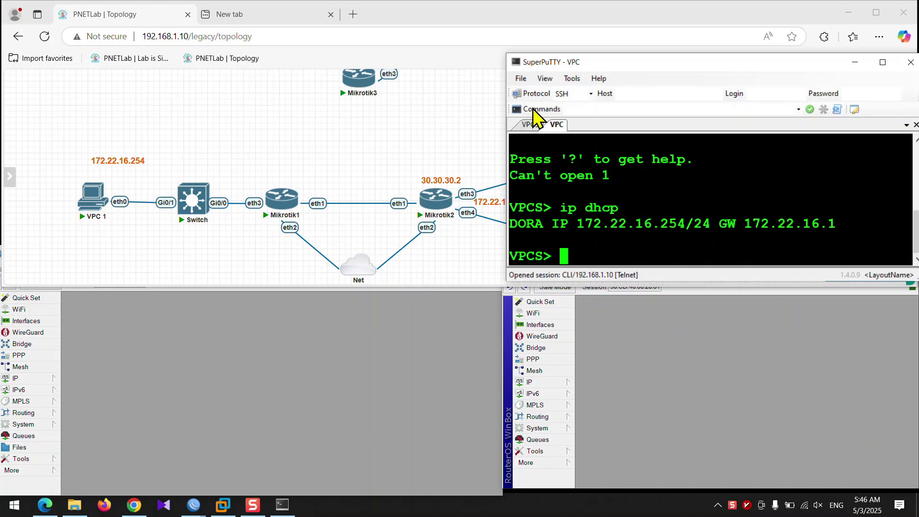
Step: Resize the SuperPuTTY window and dock the VPC session below the VPC5 session so both consoles show
{"action": "left_click", "coordinate": [526, 125]}
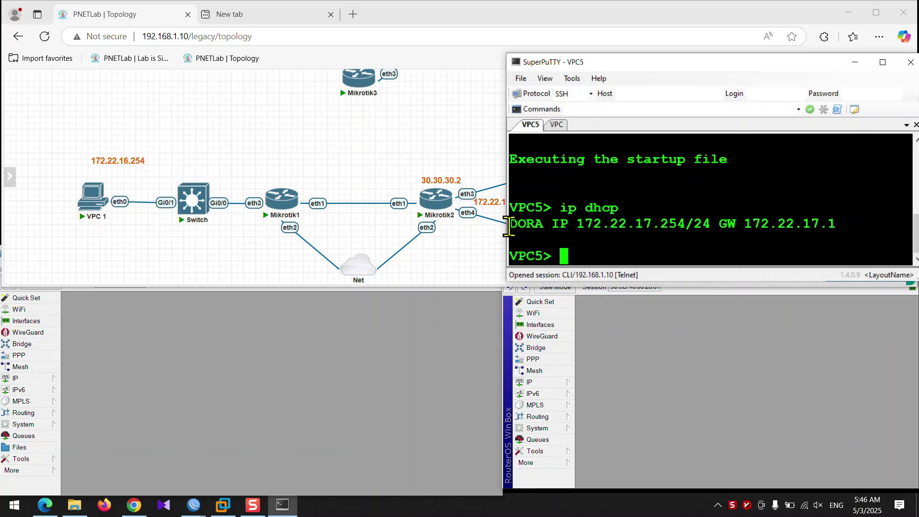
{"action": "left_click_drag", "start_coordinate": [508, 238], "coordinate": [614, 242]}
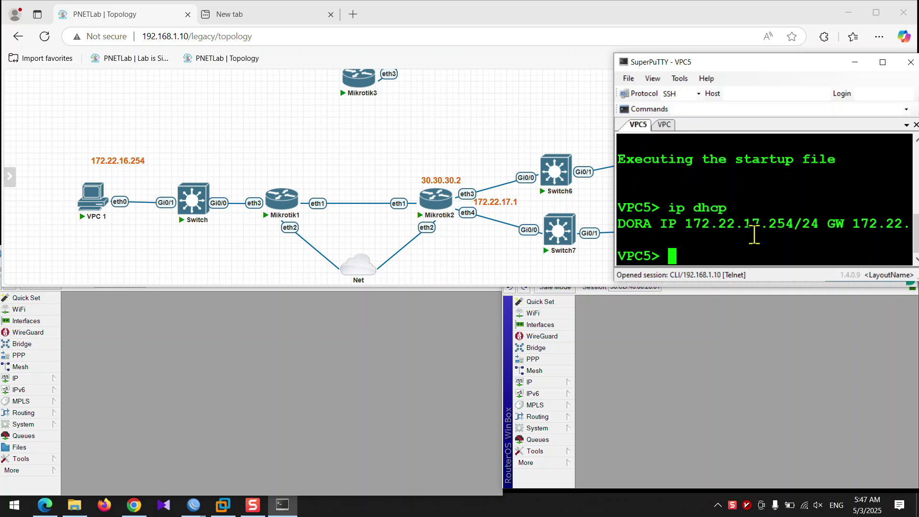
{"action": "left_click", "coordinate": [663, 124]}
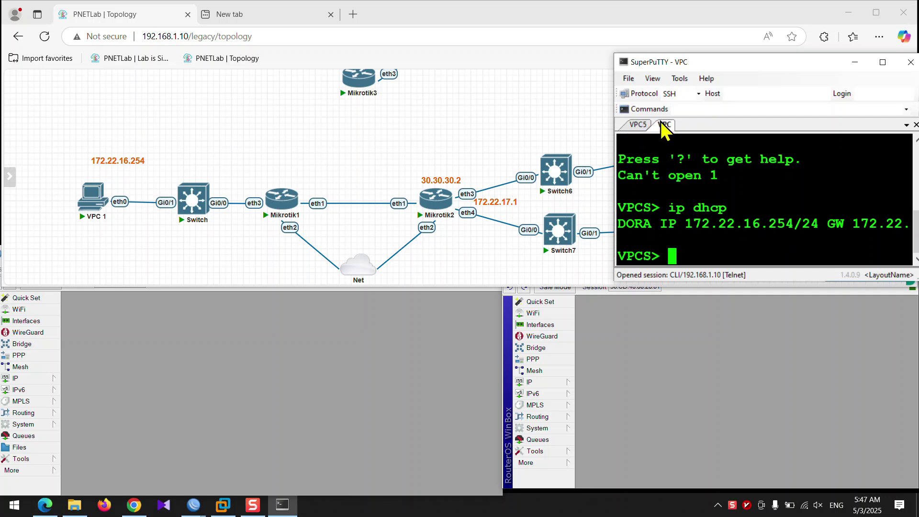
{"action": "left_click_drag", "start_coordinate": [660, 123], "coordinate": [751, 231]}
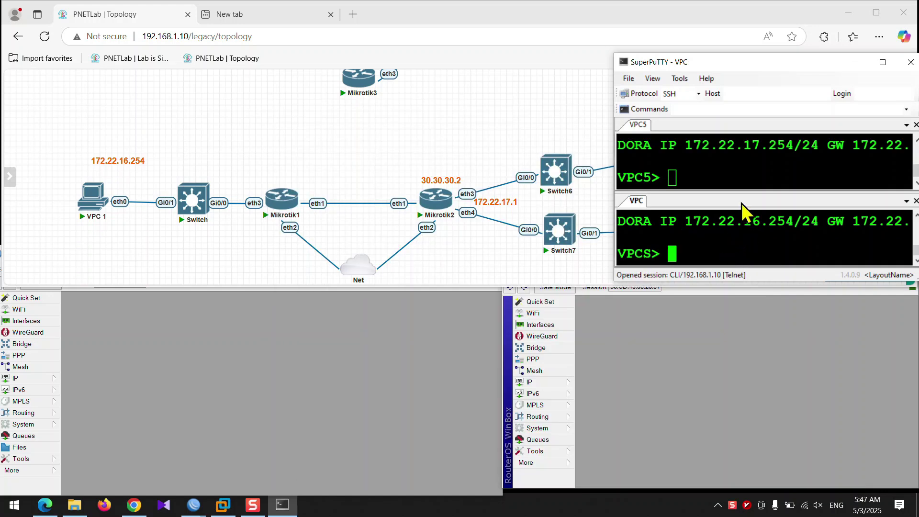
{"action": "left_click", "coordinate": [755, 170]}
{"action": "left_click", "coordinate": [717, 227]}
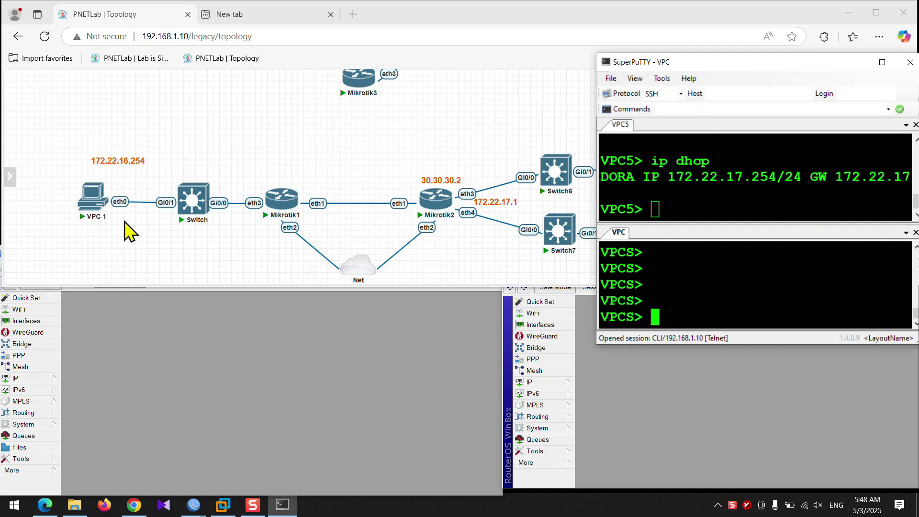
Step: Ping the gateway 172.22.16.1 from the VPC 1 console
{"action": "mouse_move", "coordinate": [198, 210]}
{"action": "type", "text": "ing "}
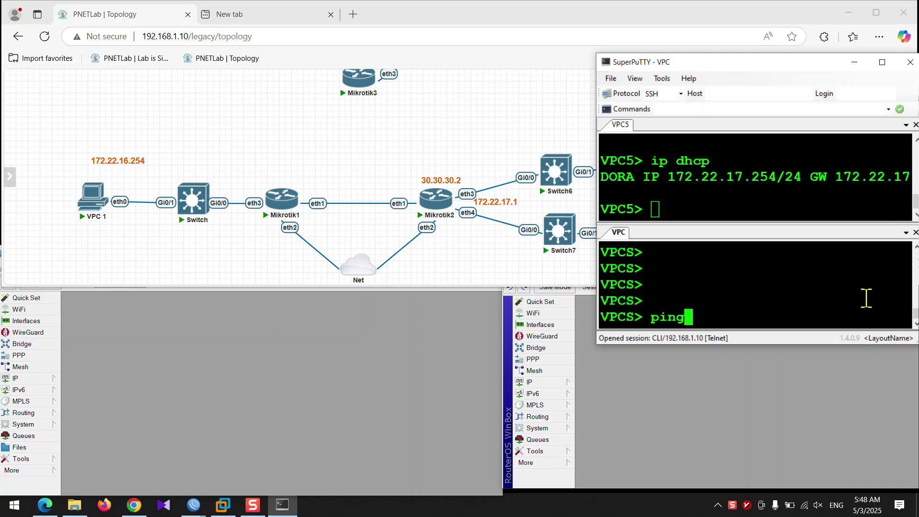
{"action": "type", "text": "172"}
{"action": "key", "text": "BackSpace"}
{"action": "key", "text": "BackSpace"}
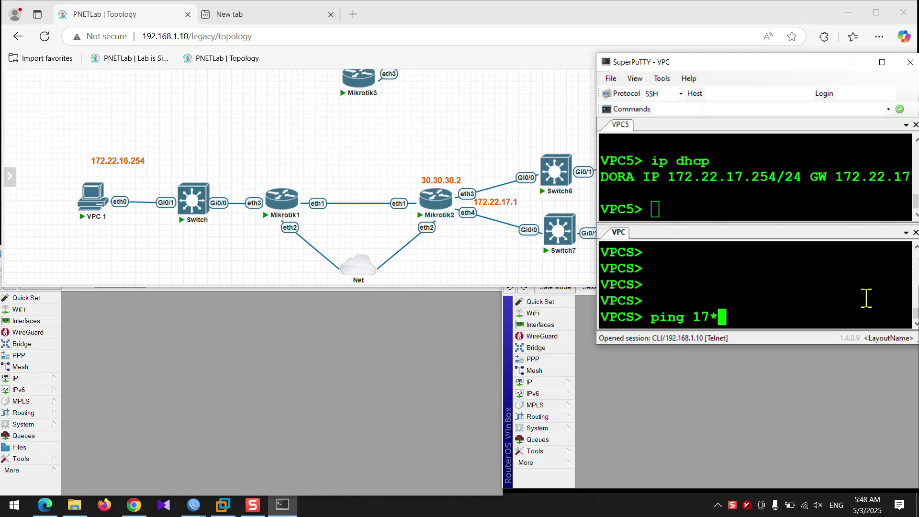
{"action": "type", "text": "72.22.16."}
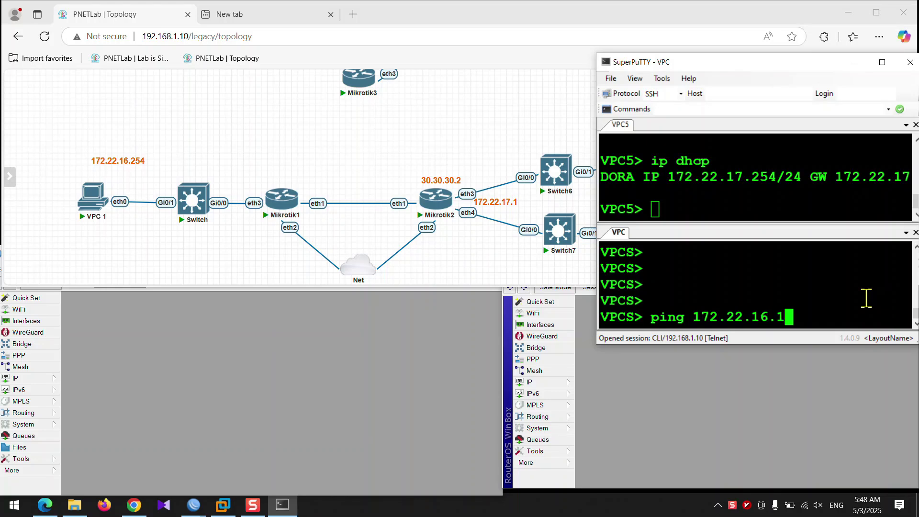
{"action": "type", "text": "1"}
{"action": "key", "text": "Return"}
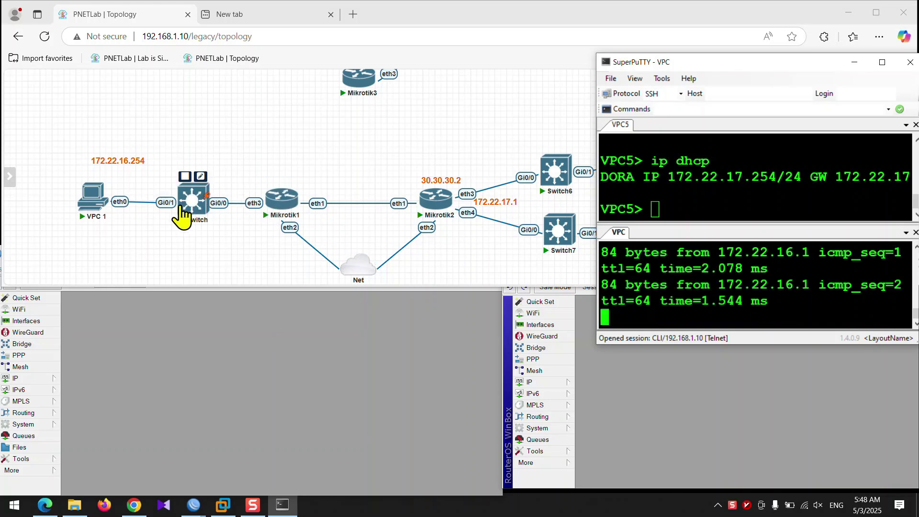
Step: Ping VPC5 at 172.22.17.254 from the VPC 1 console and review the replies
{"action": "mouse_move", "coordinate": [271, 208]}
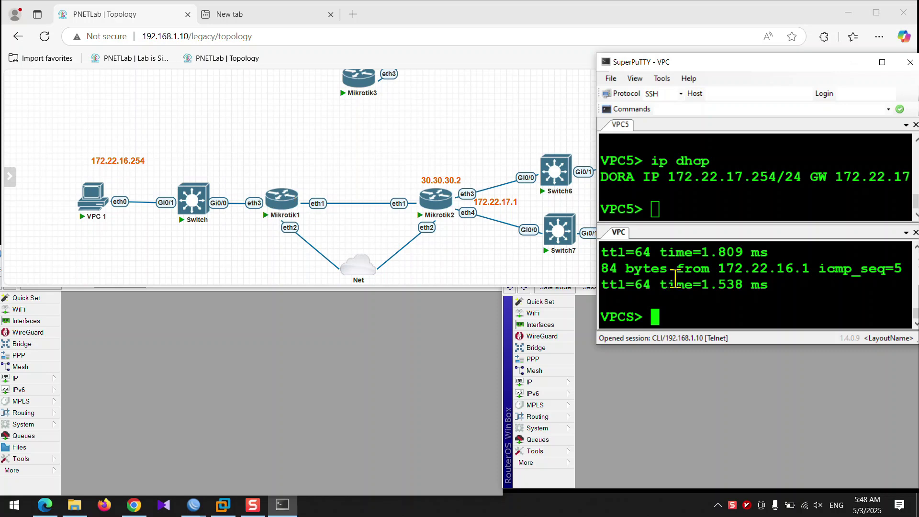
{"action": "type", "text": "ing 172.22.17"}
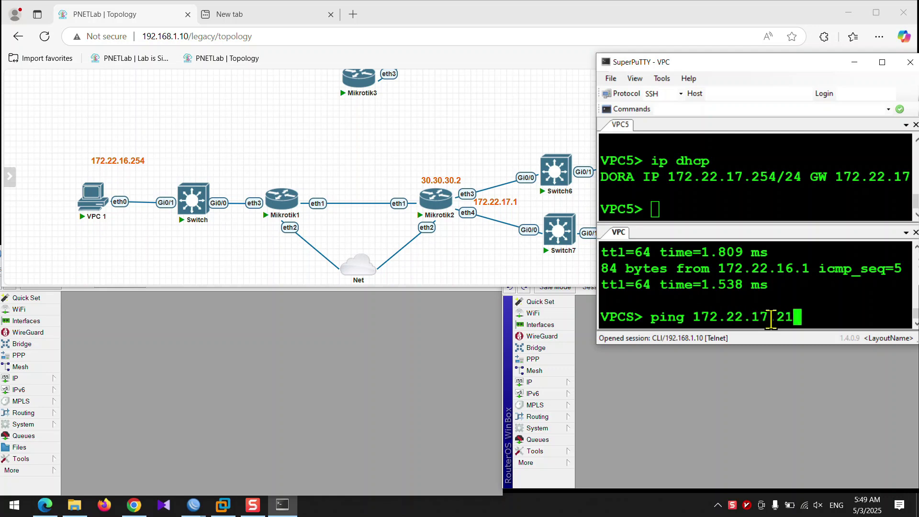
{"action": "type", "text": "."}
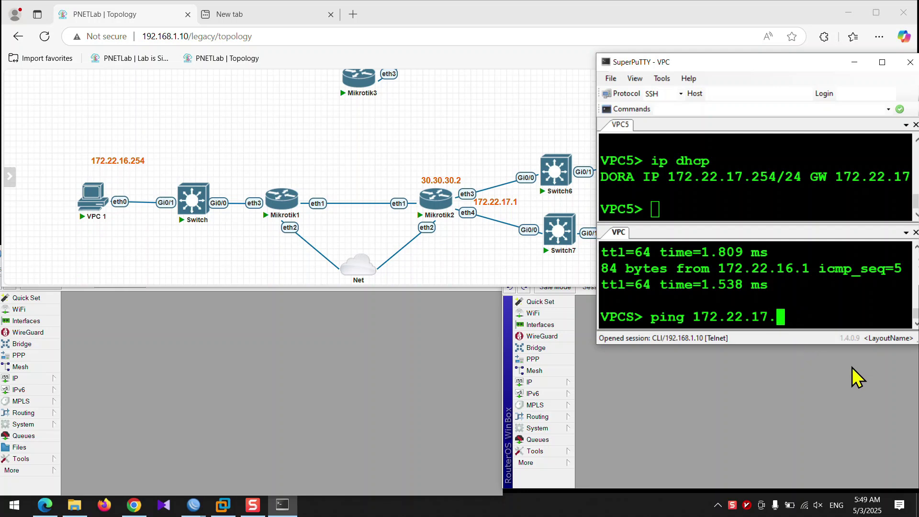
{"action": "type", "text": "1"}
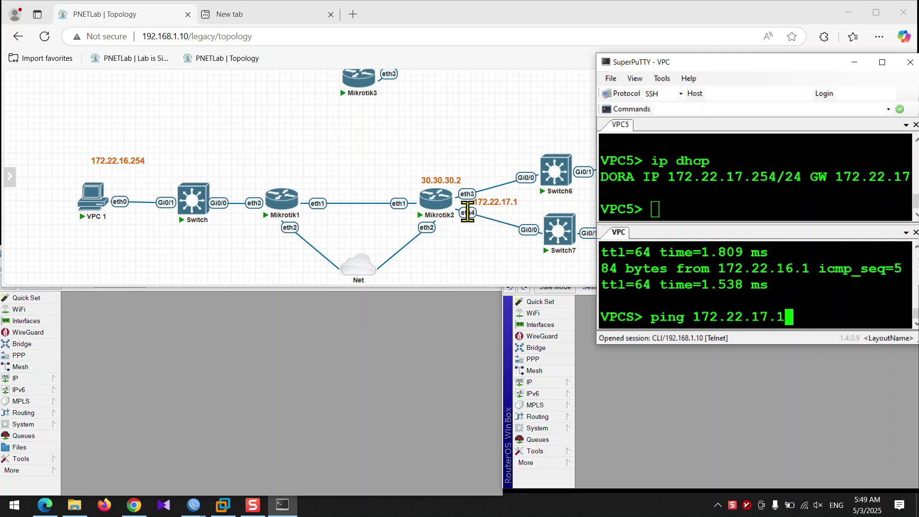
{"action": "key", "text": "BackSpace"}
{"action": "type", "text": "254"}
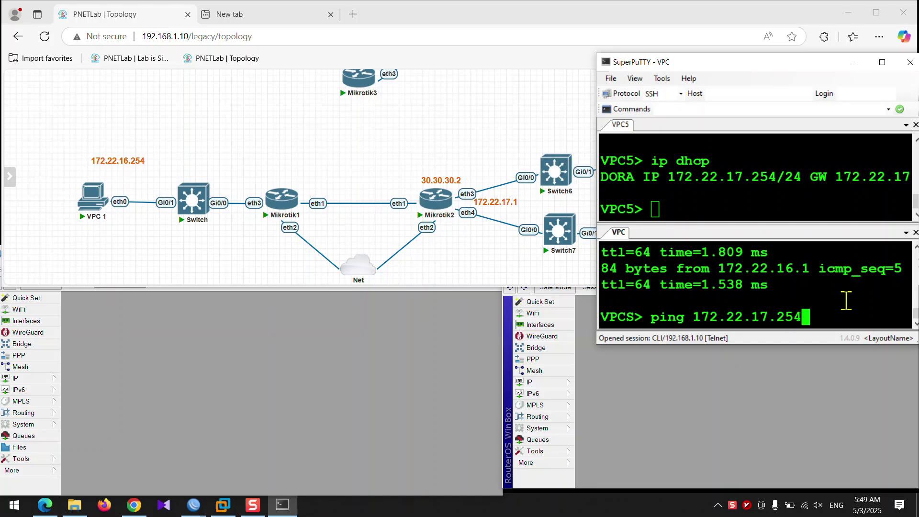
{"action": "key", "text": "Return"}
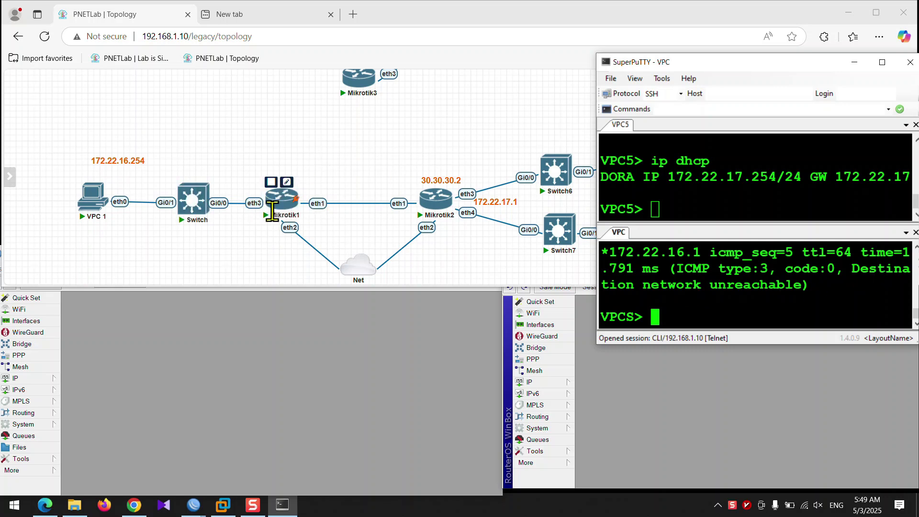
{"action": "mouse_move", "coordinate": [96, 199]}
{"action": "scroll", "coordinate": [701, 288], "scroll_direction": "up", "scroll_amount": 1}
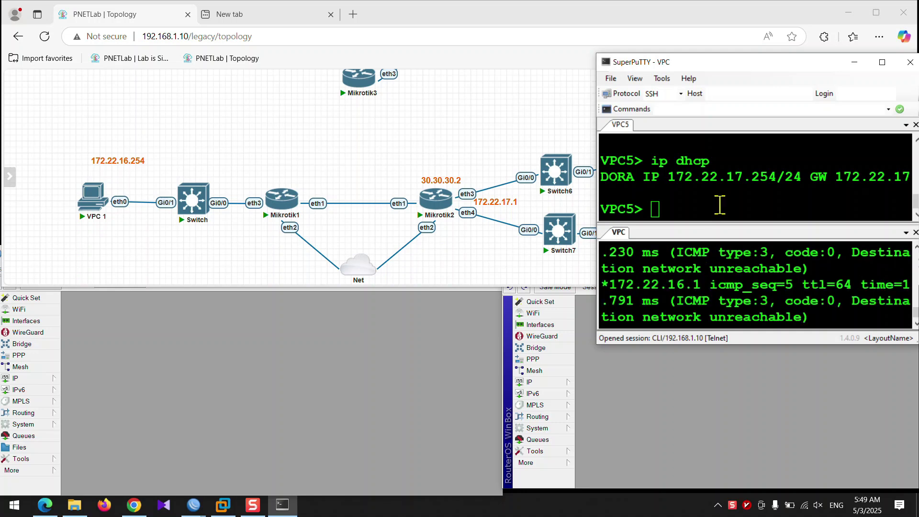
{"action": "scroll", "coordinate": [714, 298], "scroll_direction": "down", "scroll_amount": 1}
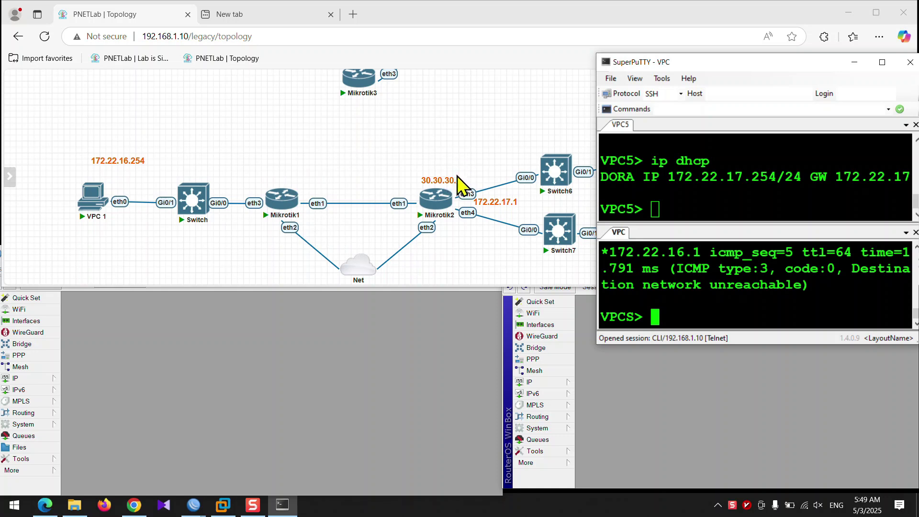
Step: In Mikrotik1's WinBox, start a new IP route with destination address 172.22.17.0/24
{"action": "mouse_move", "coordinate": [454, 210]}
{"action": "left_click", "coordinate": [449, 320]}
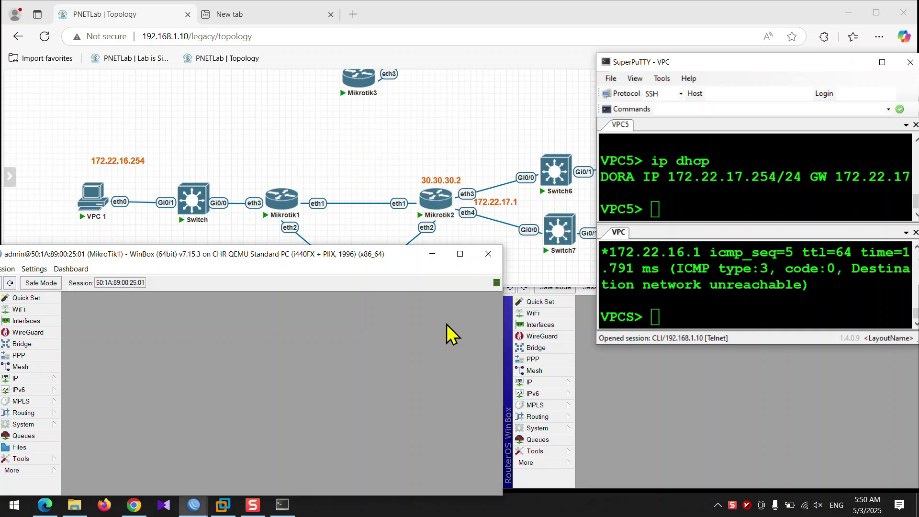
{"action": "left_click", "coordinate": [25, 377]}
{"action": "left_click", "coordinate": [78, 359]}
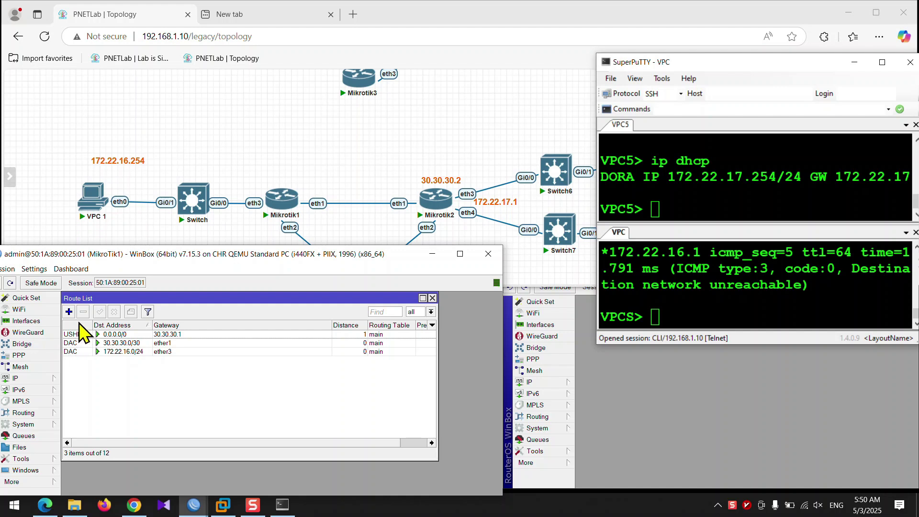
{"action": "left_click", "coordinate": [70, 312]}
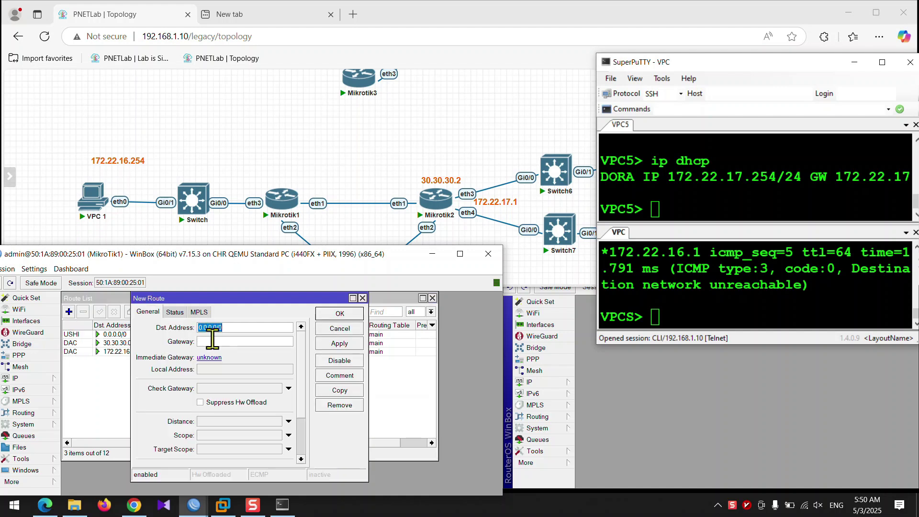
{"action": "left_click_drag", "start_coordinate": [246, 329], "coordinate": [124, 337]}
{"action": "type", "text": "172"}
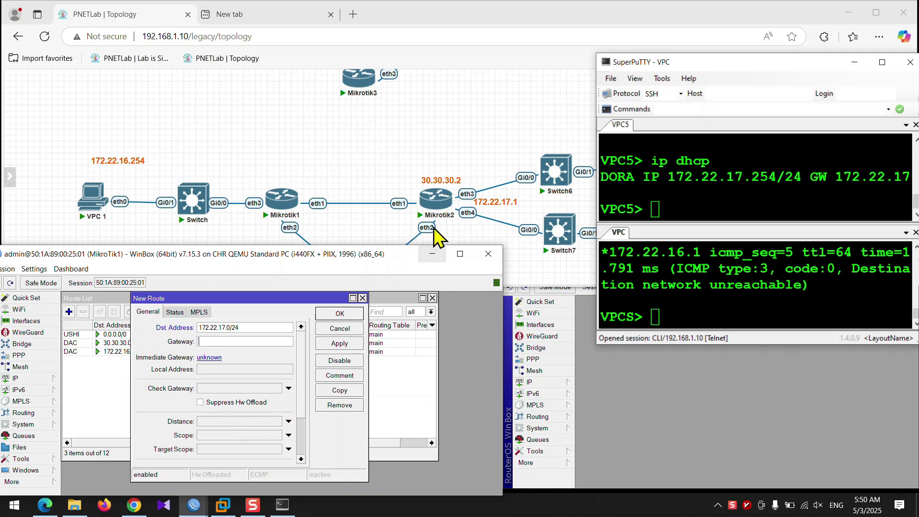
Step: Open the details of the ether1 neighbour in Mikrotik1's neighbor list to look up its IP address
{"action": "left_click", "coordinate": [26, 379]}
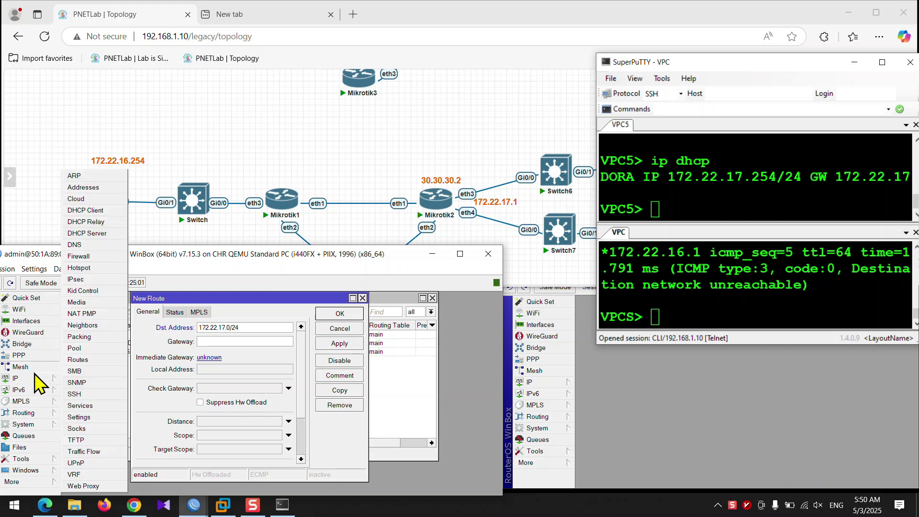
{"action": "left_click", "coordinate": [96, 339]}
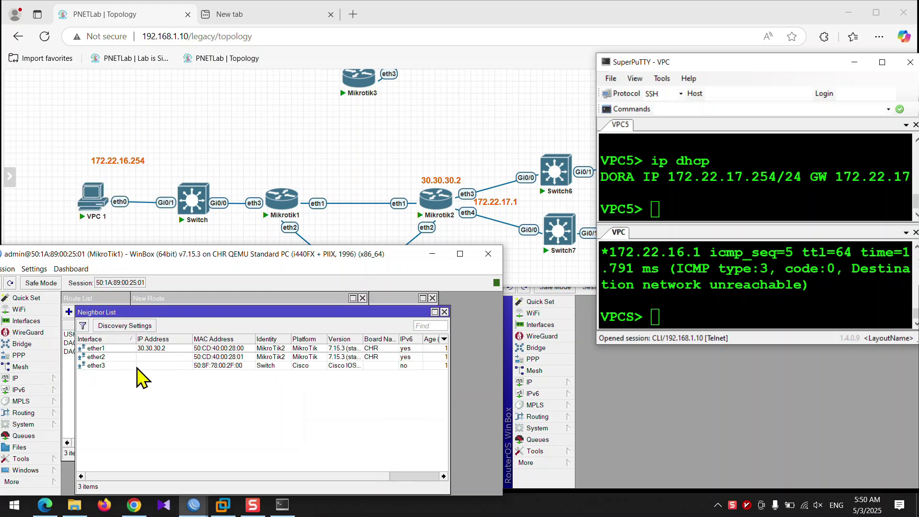
{"action": "left_click", "coordinate": [105, 349]}
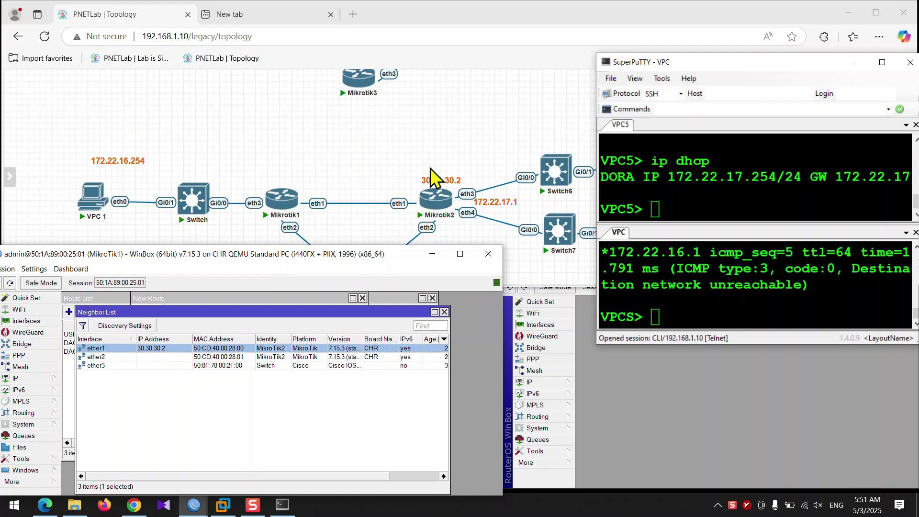
{"action": "double_click", "coordinate": [103, 351]}
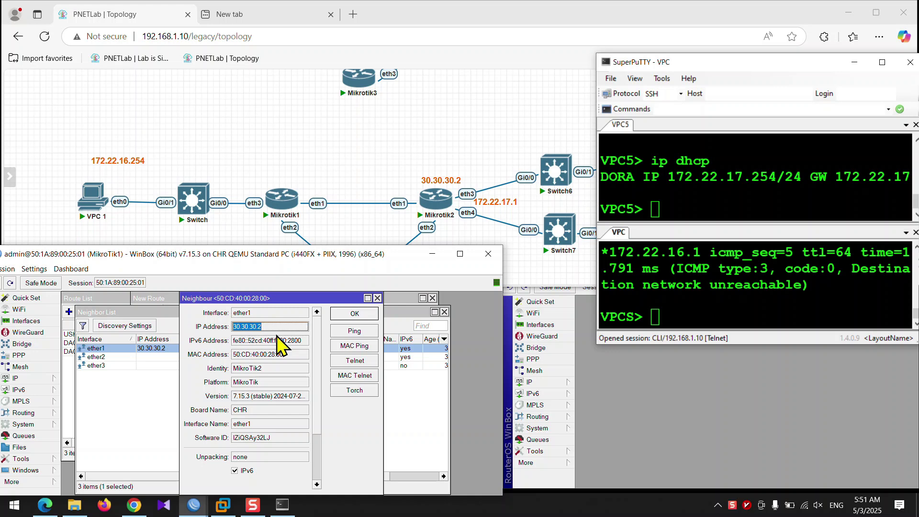
Step: Set the new route's gateway to 30.30.30.2, save it on Mikrotik1, and check its entry in the route list
{"action": "left_click", "coordinate": [377, 298]}
{"action": "left_click", "coordinate": [444, 313]}
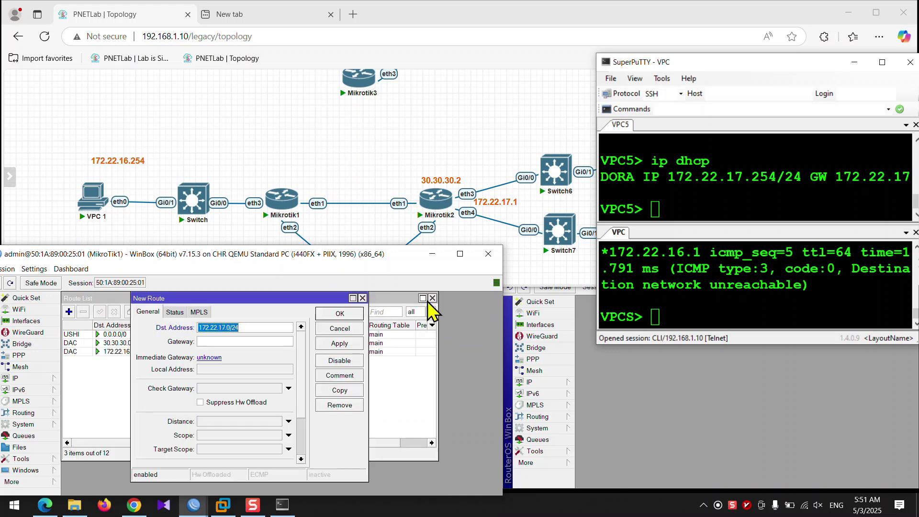
{"action": "left_click", "coordinate": [234, 343]}
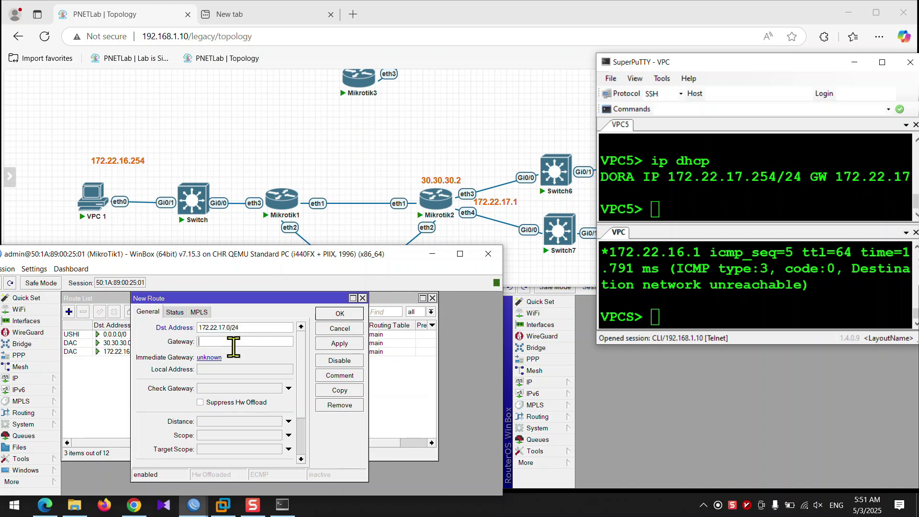
{"action": "left_click", "coordinate": [342, 343]}
{"action": "left_click", "coordinate": [363, 298]}
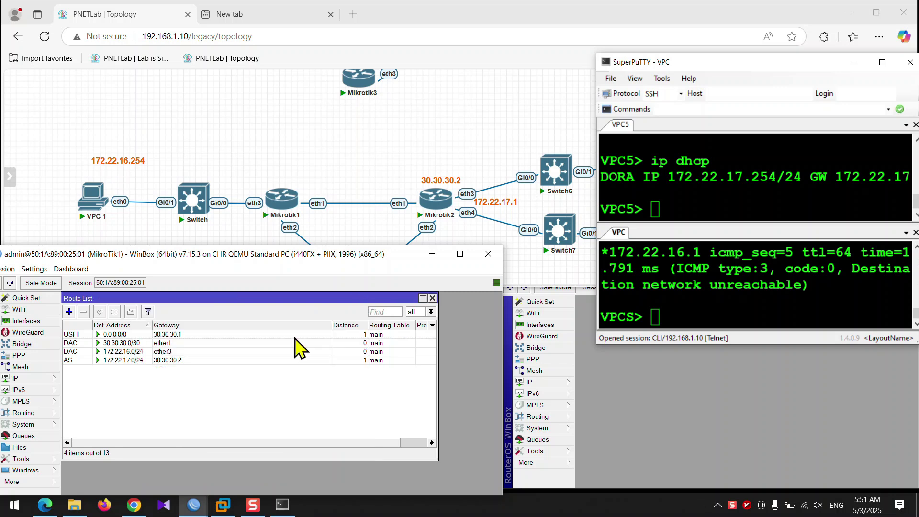
{"action": "left_click", "coordinate": [135, 360]}
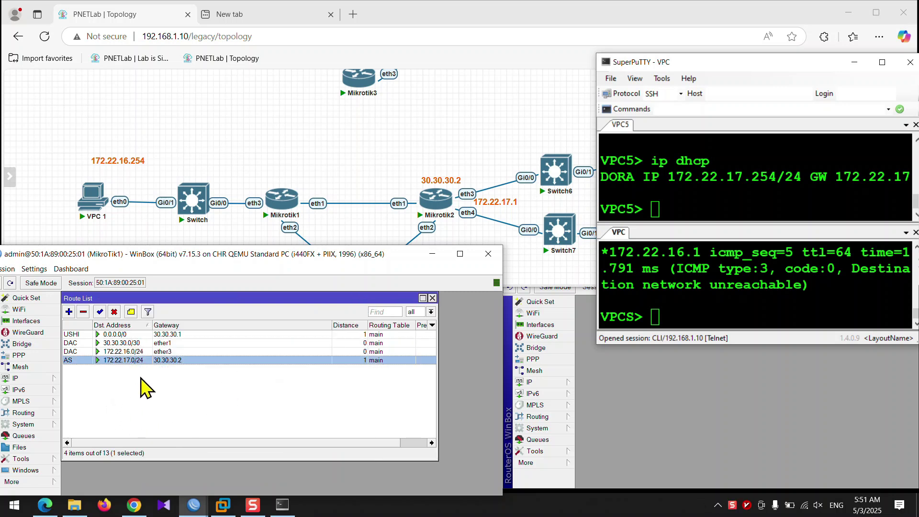
{"action": "left_click", "coordinate": [136, 376]}
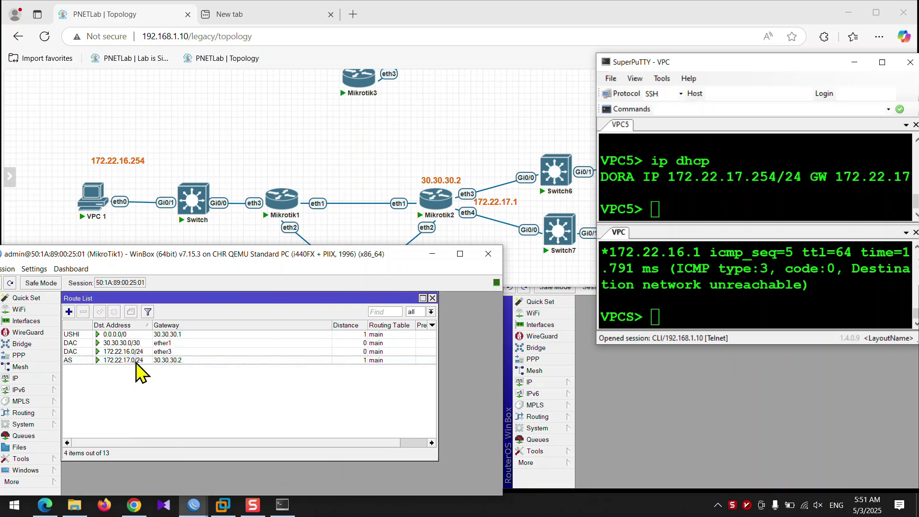
{"action": "left_click", "coordinate": [92, 361]}
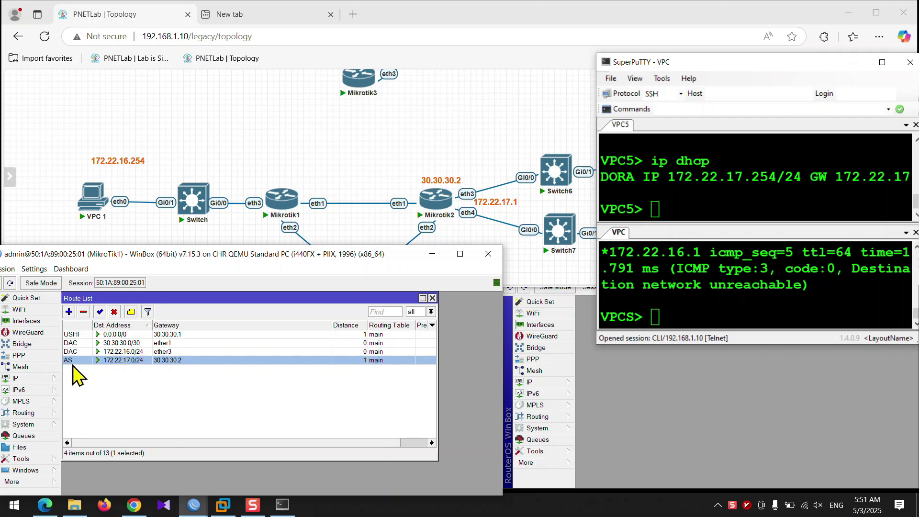
{"action": "left_click", "coordinate": [69, 364]}
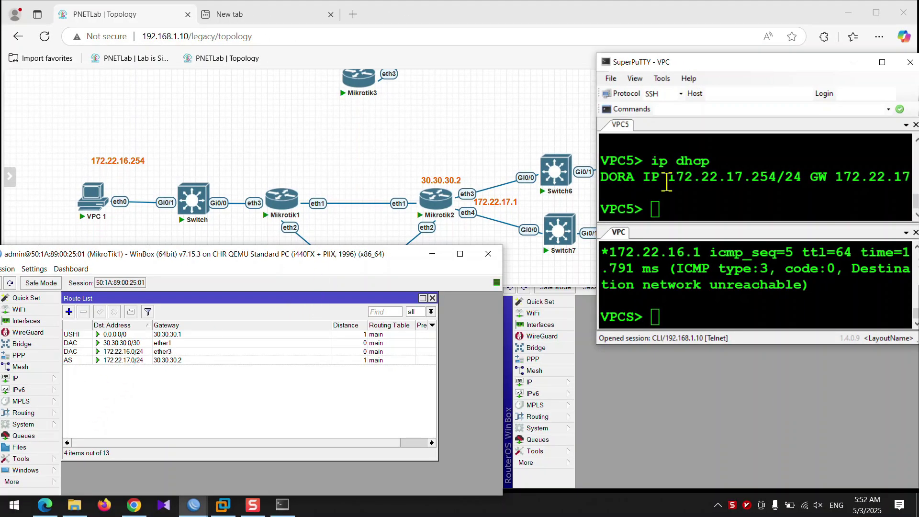
Step: Ping VPC5 at 172.22.17.254 again from the VPC 1 console
{"action": "left_click", "coordinate": [830, 271]}
{"action": "right_click", "coordinate": [831, 271]}
{"action": "key", "text": "Return"}
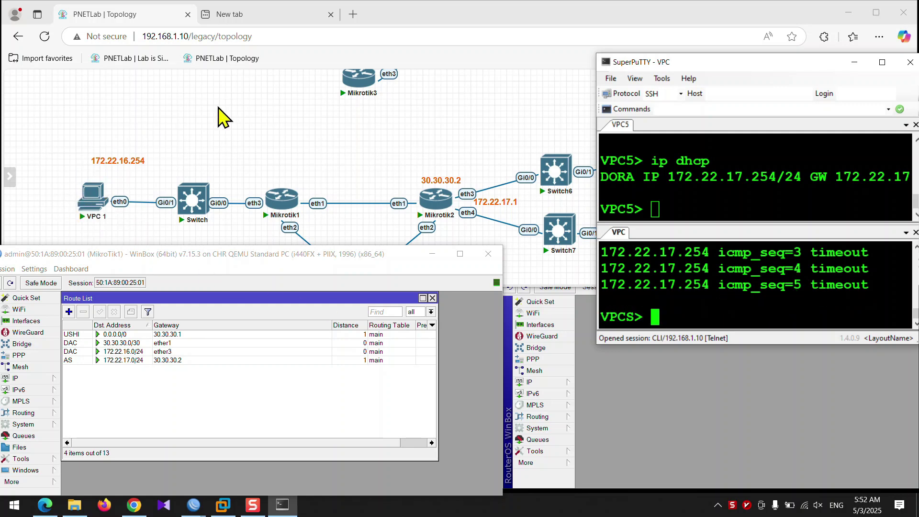
Step: In Mikrotik2's WinBox, start a new IP route with destination address 172.22.16.0/24
{"action": "mouse_move", "coordinate": [443, 207]}
{"action": "mouse_move", "coordinate": [283, 215]}
{"action": "left_click", "coordinate": [685, 395]}
{"action": "left_click", "coordinate": [529, 382]}
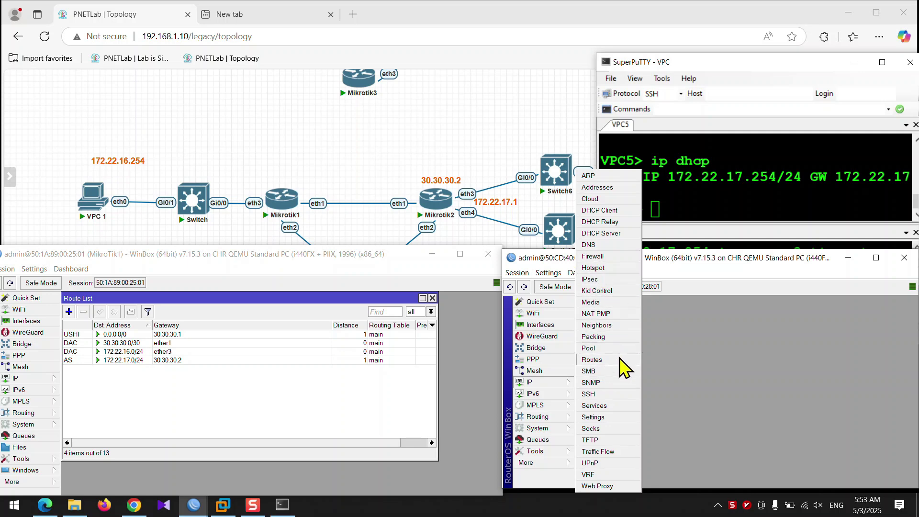
{"action": "left_click", "coordinate": [607, 360]}
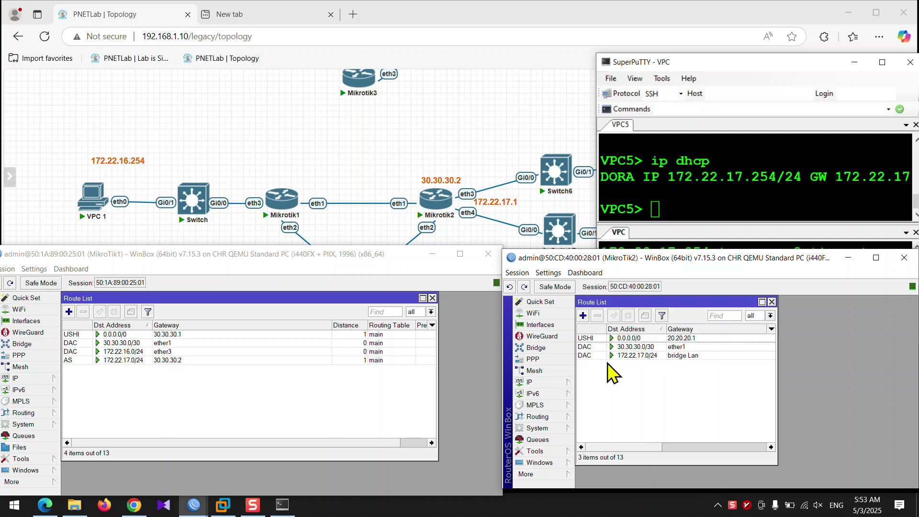
{"action": "left_click", "coordinate": [584, 316]}
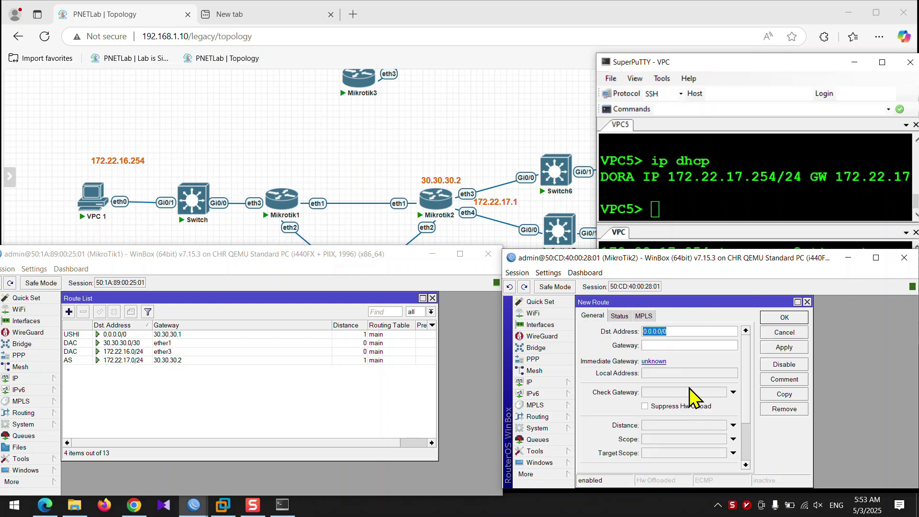
{"action": "type", "text": "172.22.16.0"}
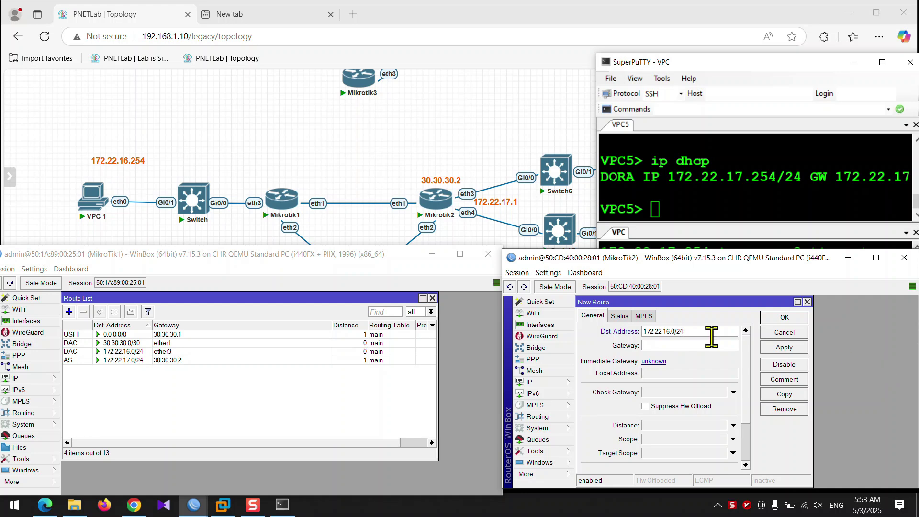
Step: Look up the ether1 neighbour's IP address on Mikrotik2 and save the new route with gateway 30.30.30.1
{"action": "left_click", "coordinate": [557, 382]}
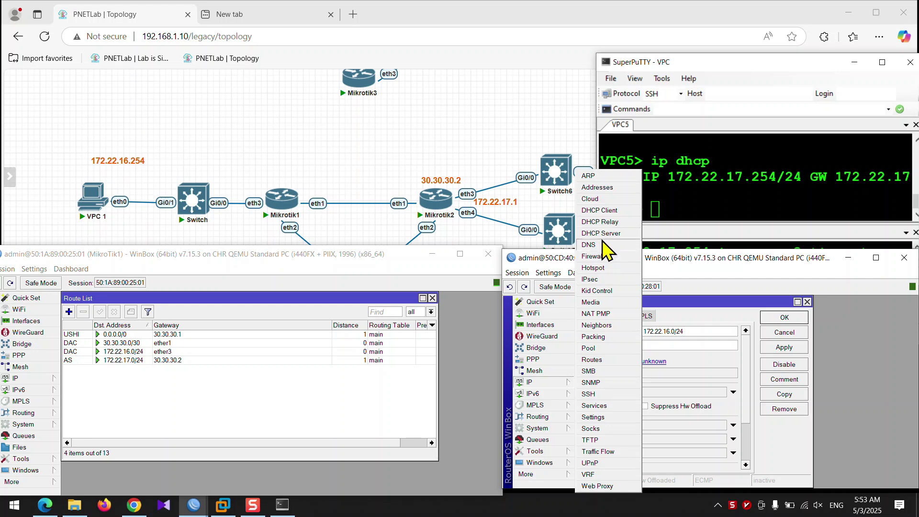
{"action": "left_click", "coordinate": [594, 327]}
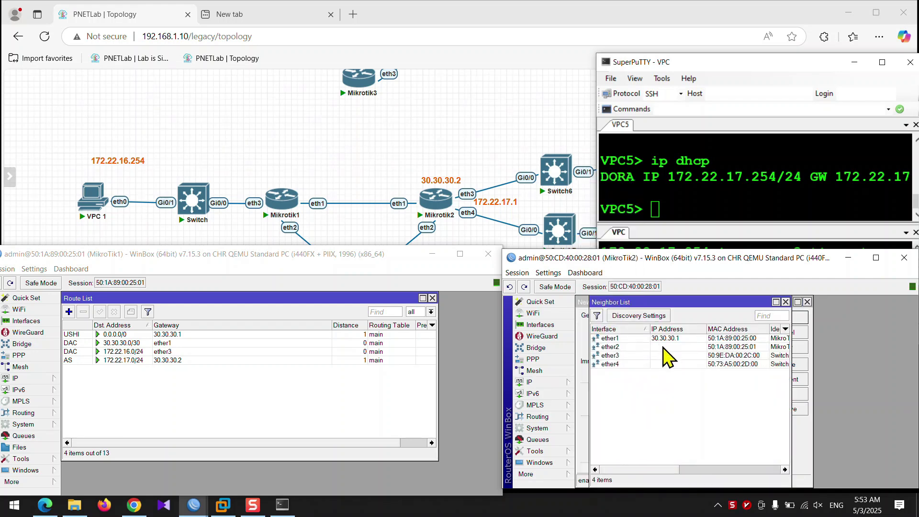
{"action": "left_click", "coordinate": [673, 338]}
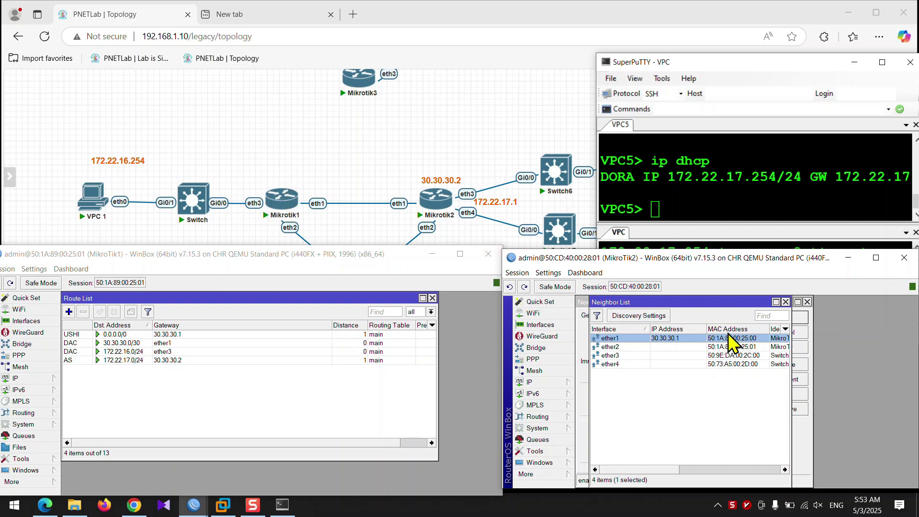
{"action": "left_click", "coordinate": [784, 303]}
{"action": "left_click", "coordinate": [699, 345]}
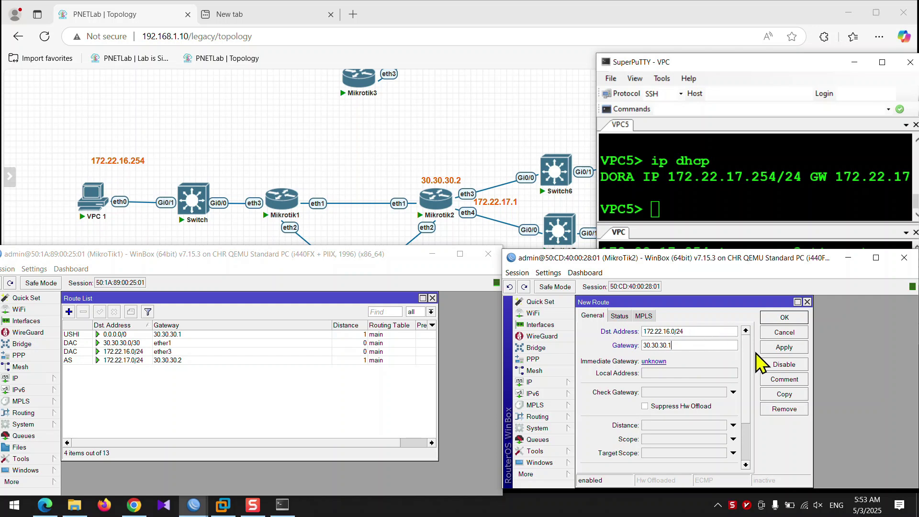
{"action": "left_click", "coordinate": [795, 318]}
Step: Return to the VPC 1 console and repeat the ping to 172.22.17.254 to test the return route
{"action": "left_click", "coordinate": [736, 163]}
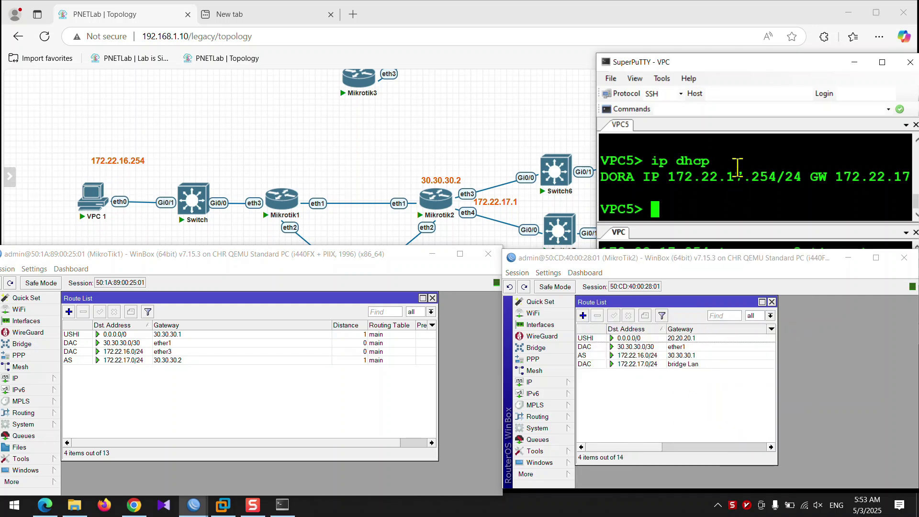
{"action": "left_click", "coordinate": [786, 319]}
{"action": "key", "text": "Up"}
{"action": "key", "text": "Return"}
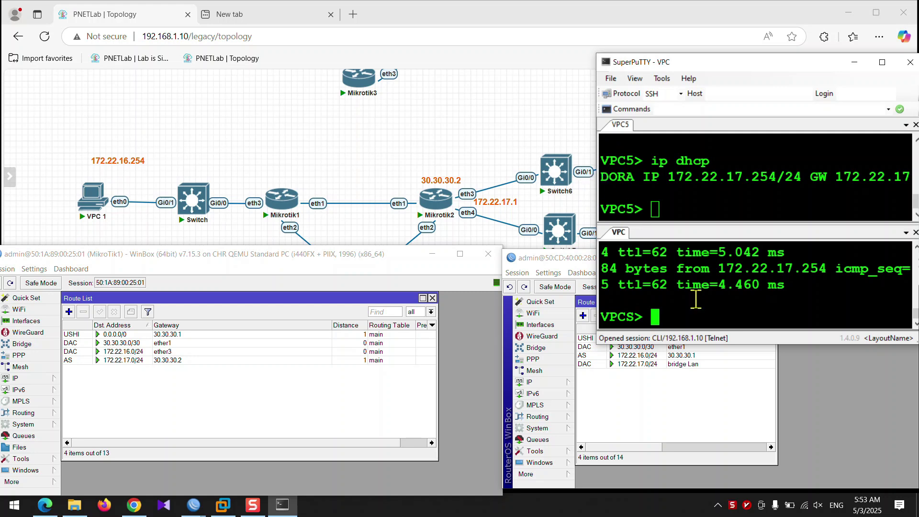
Step: Trace the path to 172.22.17.254 from the VPC 1 console and bring Mikrotik2's route list back into view
{"action": "type", "text": "trace "}
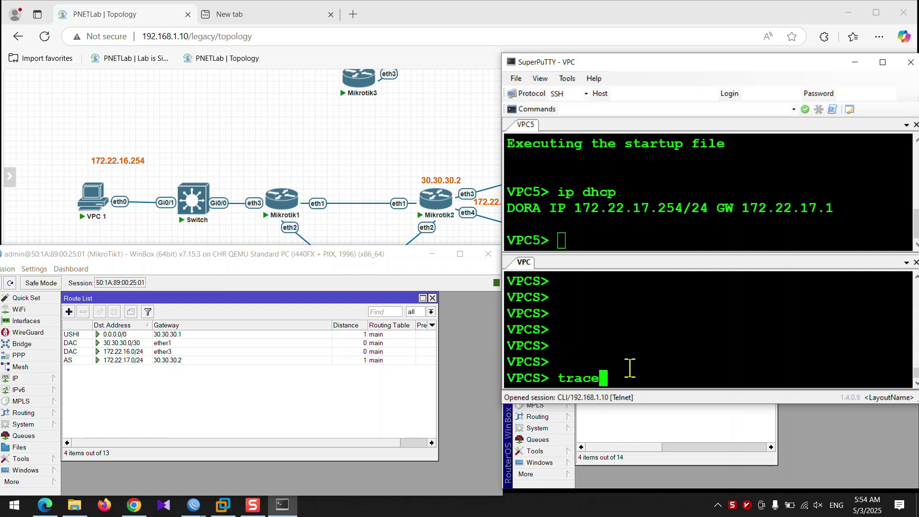
{"action": "type", "text": "172.22.17.254"}
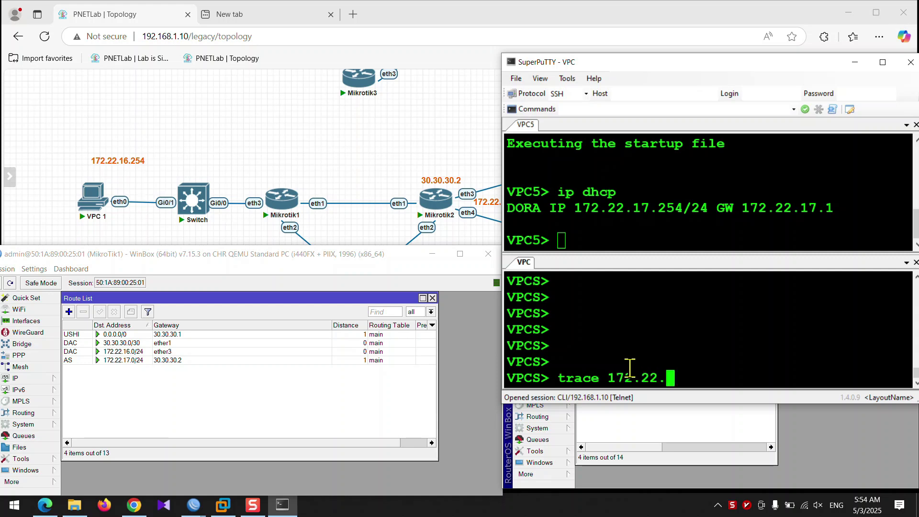
{"action": "key", "text": "Return"}
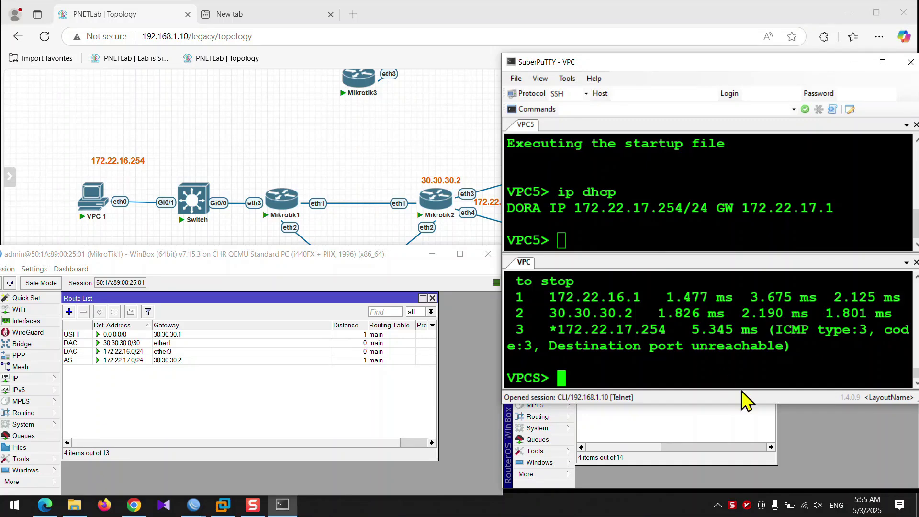
{"action": "left_click", "coordinate": [720, 424]}
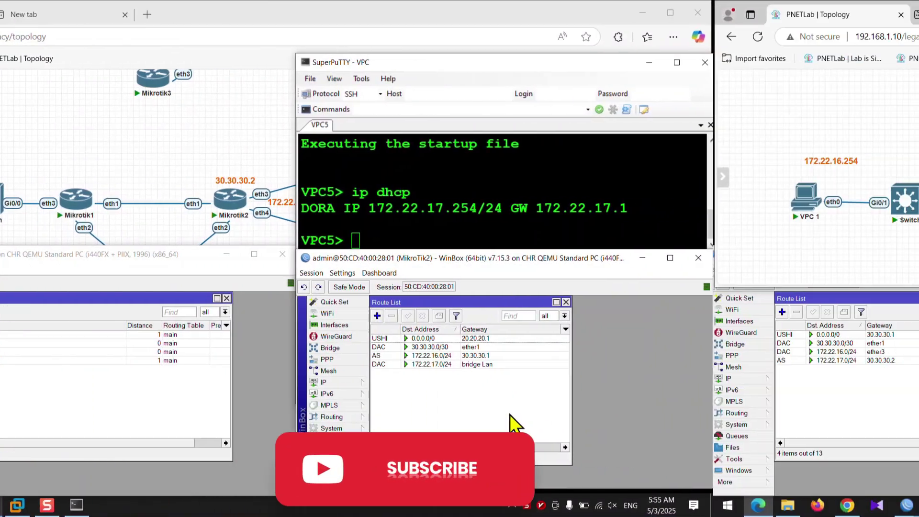